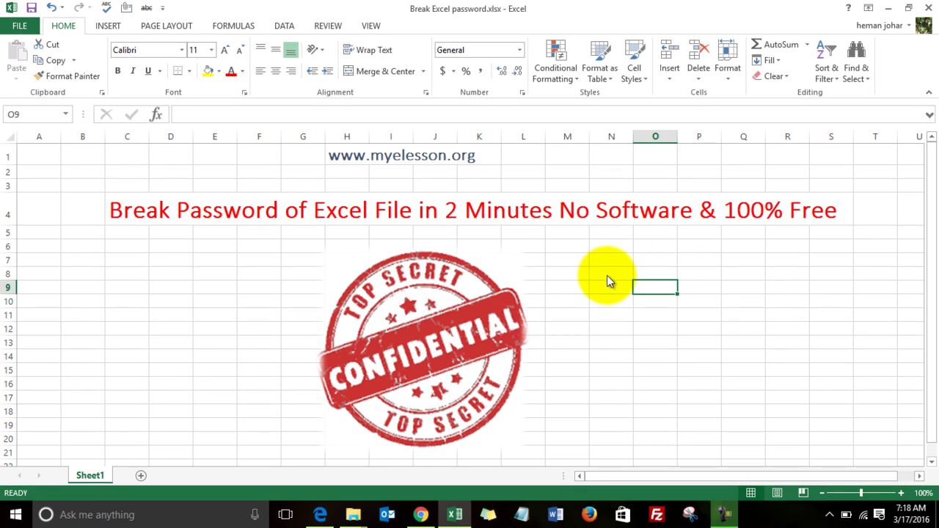
Enter 123 in O9, discard a 233 entry in F7, then clear O9 again
{"action": "type", "text": "123"}
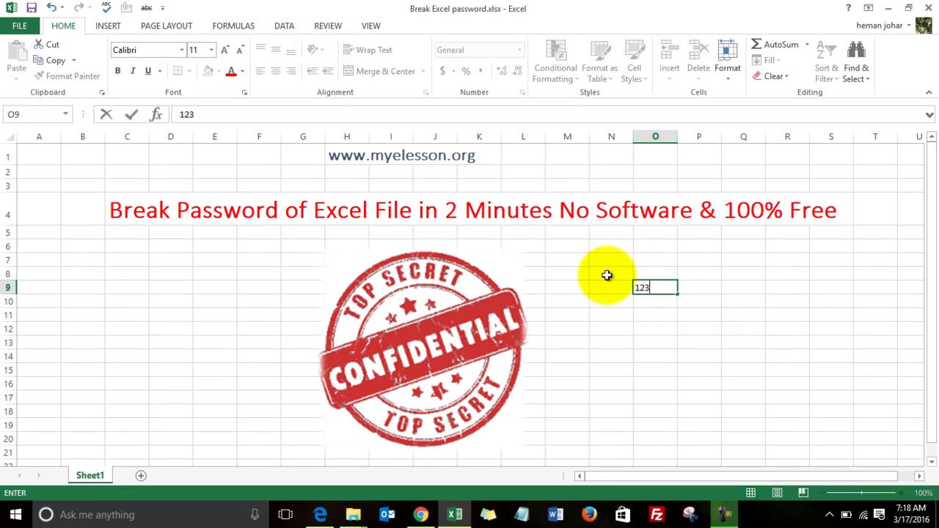
{"action": "key", "text": "Return"}
{"action": "key", "text": "Return"}
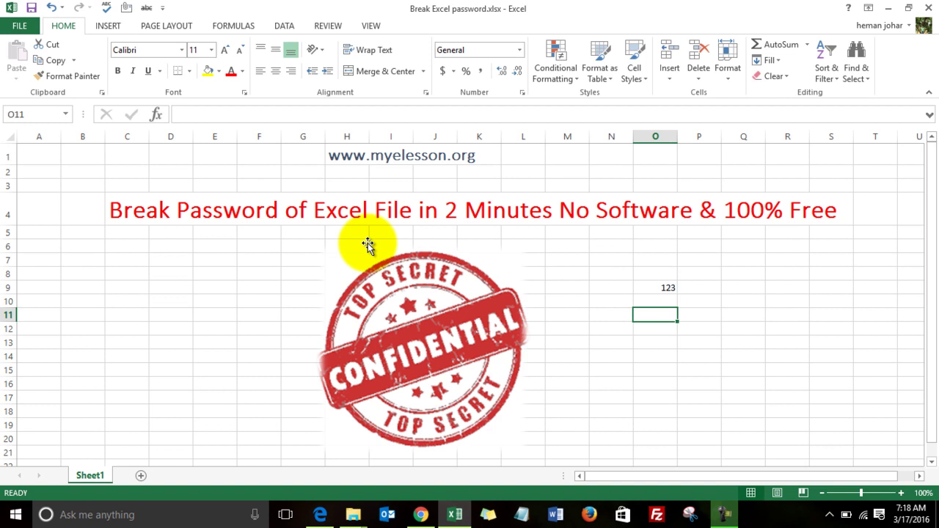
{"action": "left_click", "coordinate": [242, 259]}
{"action": "type", "text": "233"}
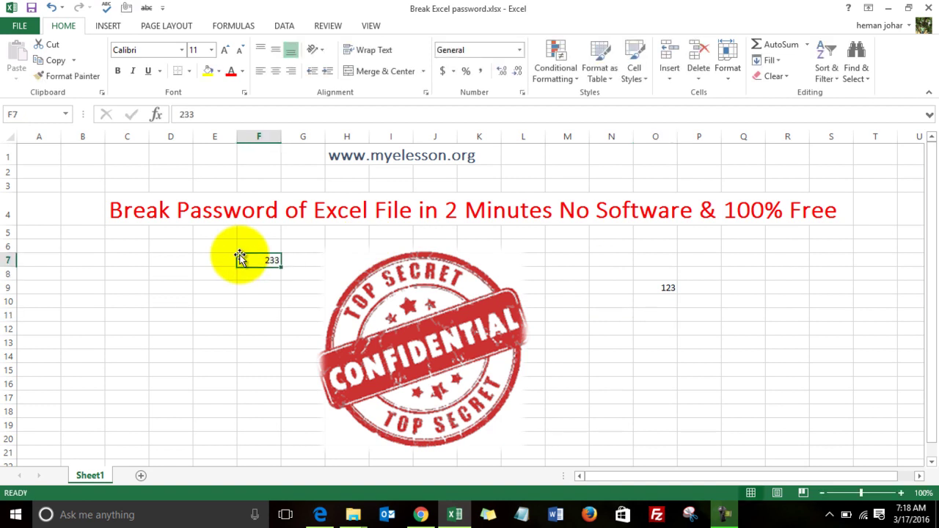
{"action": "key", "text": "Escape"}
{"action": "left_click", "coordinate": [650, 288]}
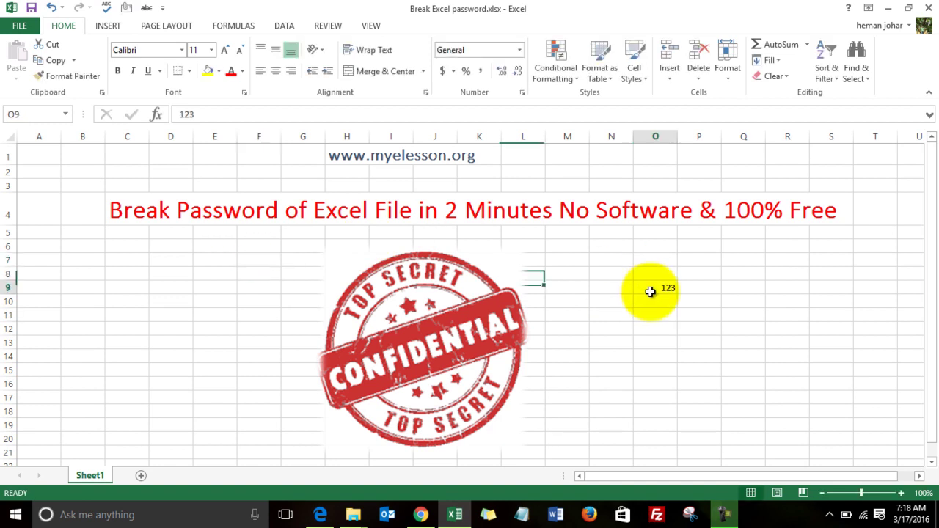
{"action": "key", "text": "BackSpace"}
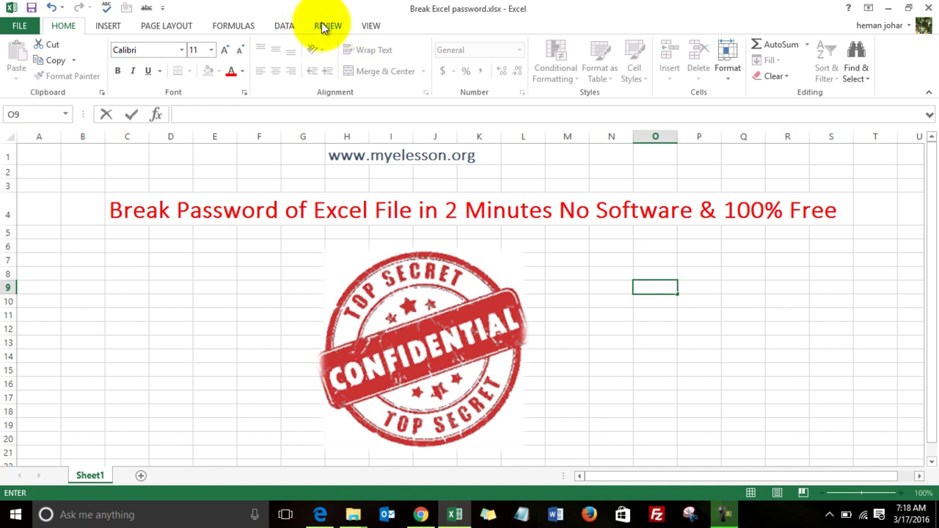
Protect Sheet1 from the Review tab with a password, entered and confirmed
{"action": "left_click", "coordinate": [325, 26]}
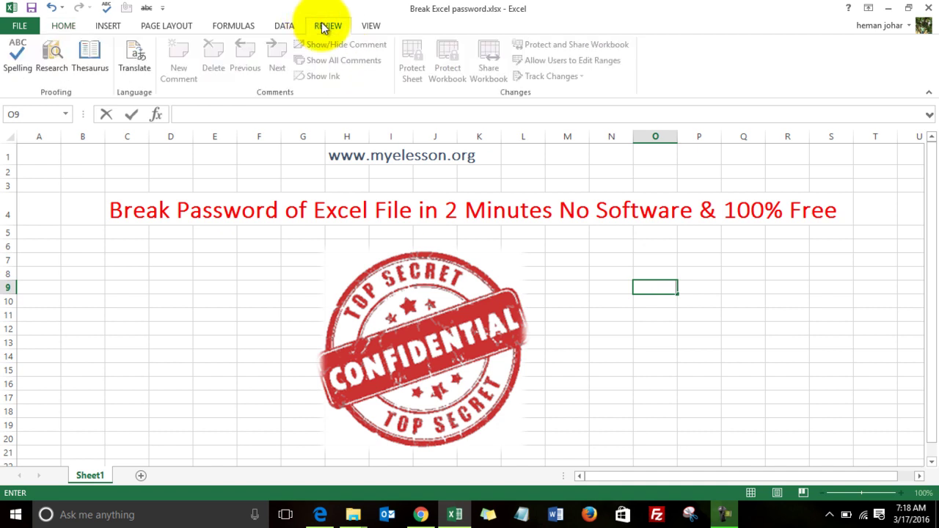
{"action": "left_click", "coordinate": [255, 271]}
{"action": "left_click", "coordinate": [370, 26]}
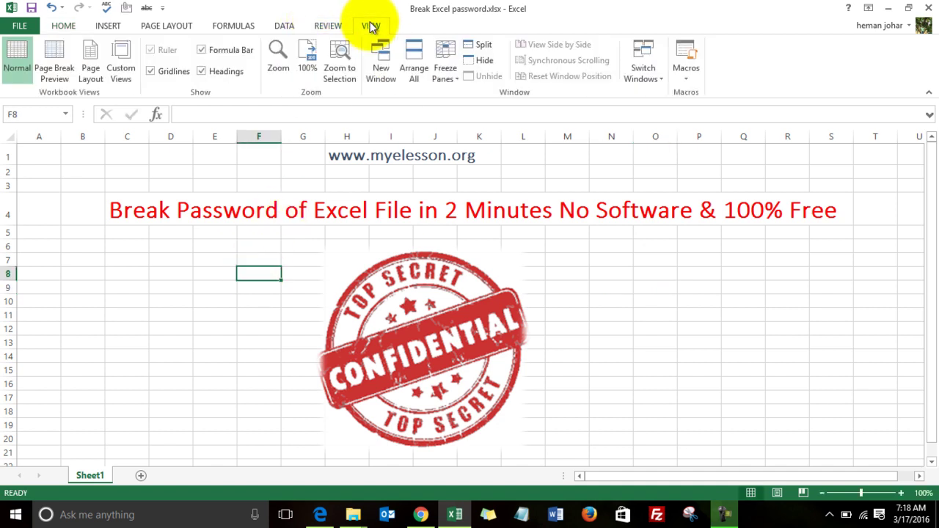
{"action": "left_click", "coordinate": [332, 27]}
{"action": "left_click", "coordinate": [416, 61]}
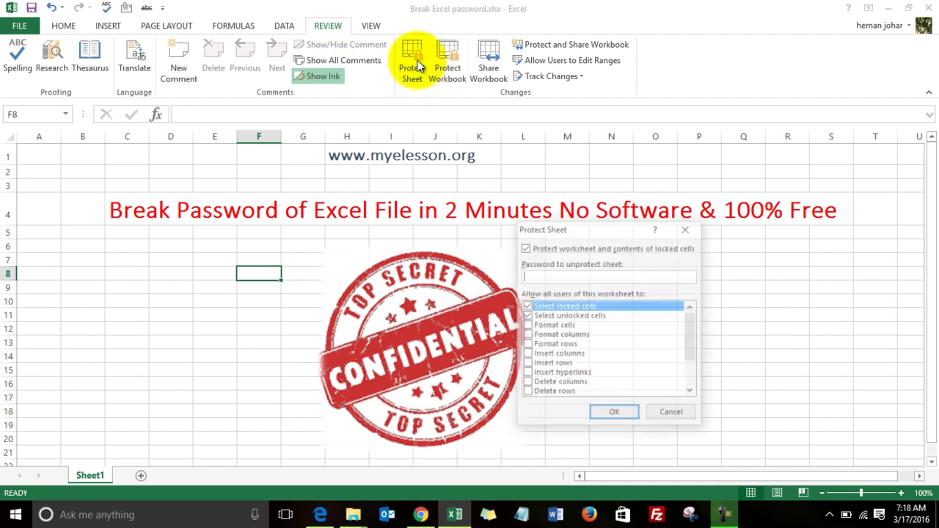
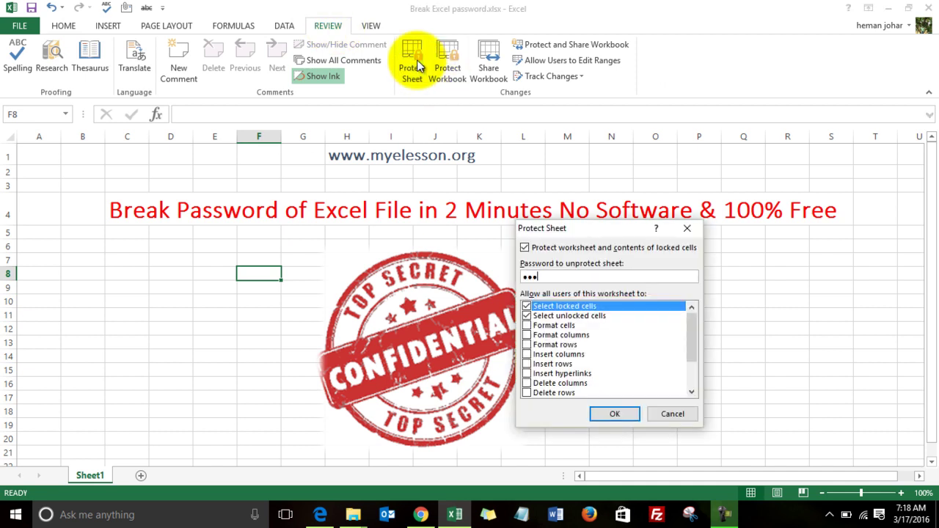
{"action": "key", "text": "Return"}
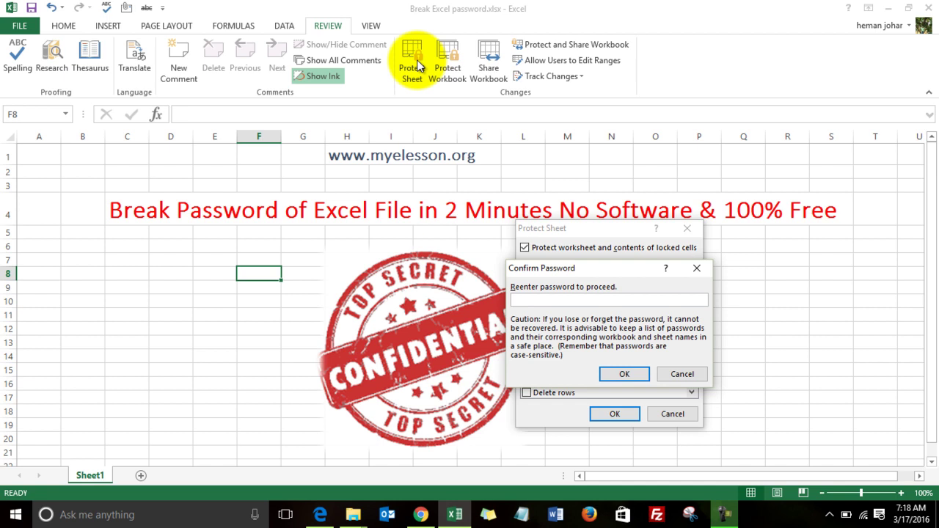
{"action": "key", "text": "Return"}
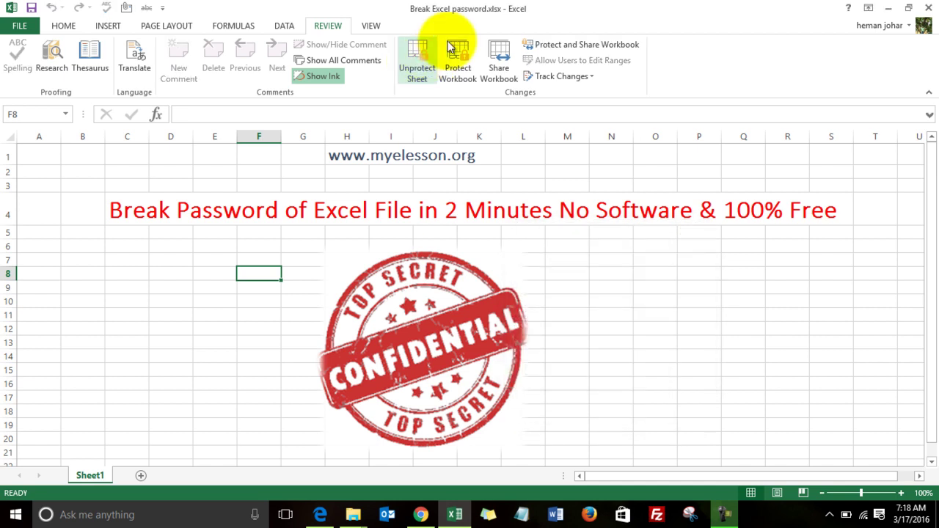
Try editing cells O9, B9 and D2, dismissing each protected-sheet warning
{"action": "left_click", "coordinate": [638, 291]}
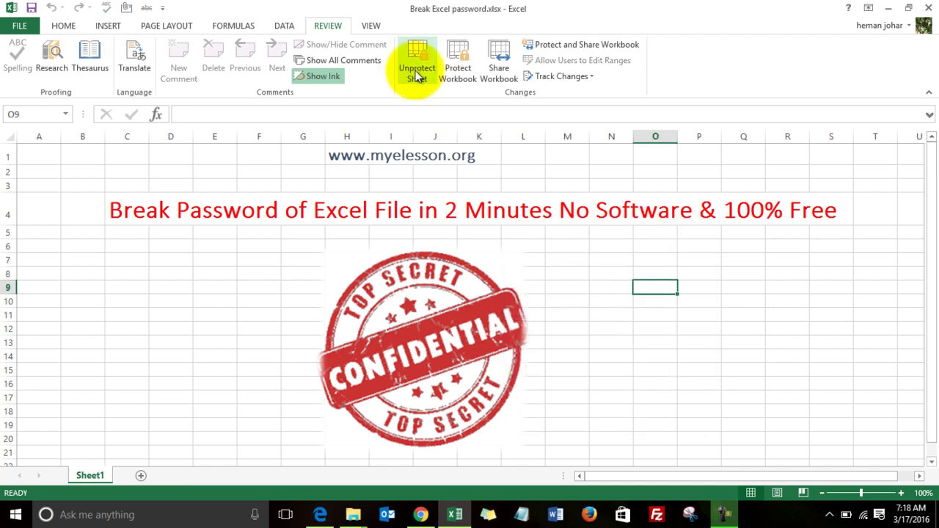
{"action": "key", "text": "Delete"}
{"action": "key", "text": "Return"}
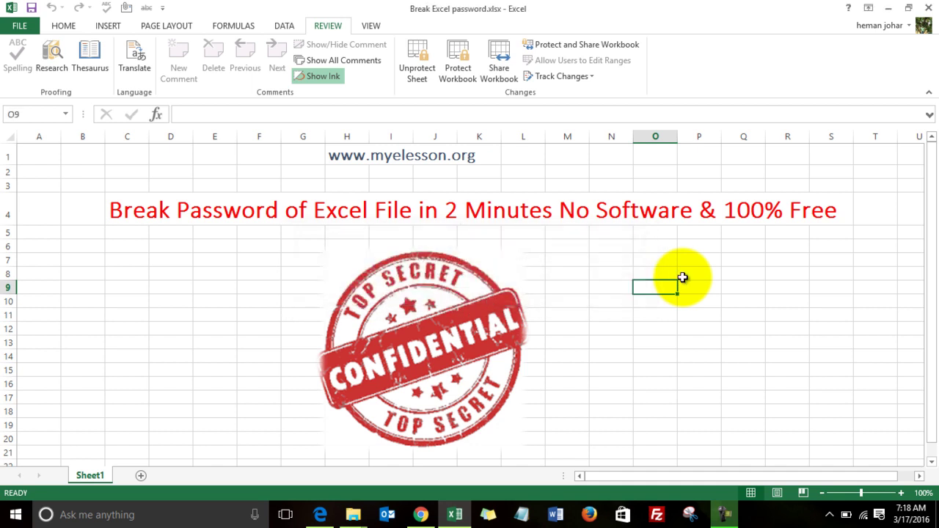
{"action": "left_click", "coordinate": [94, 284]}
{"action": "key", "text": "Delete"}
{"action": "key", "text": "Return"}
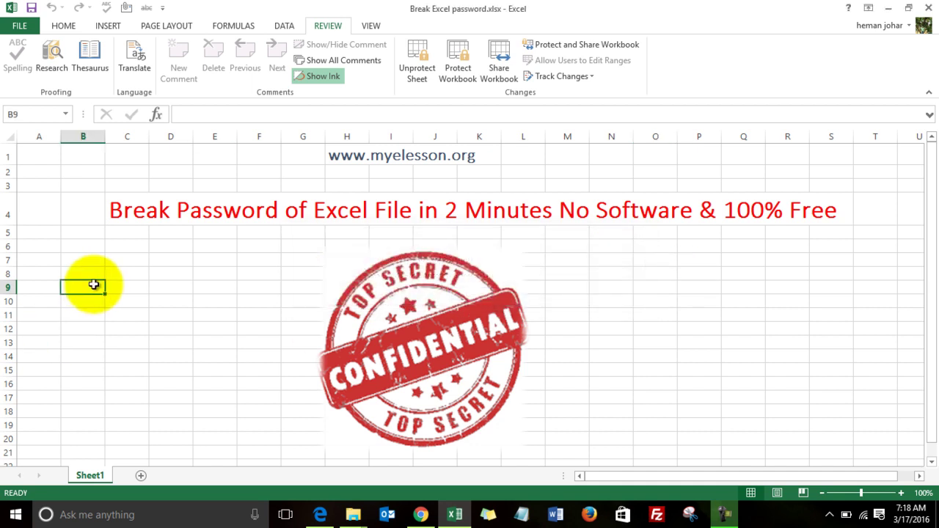
{"action": "left_click", "coordinate": [156, 177]}
{"action": "key", "text": "Delete"}
{"action": "key", "text": "Return"}
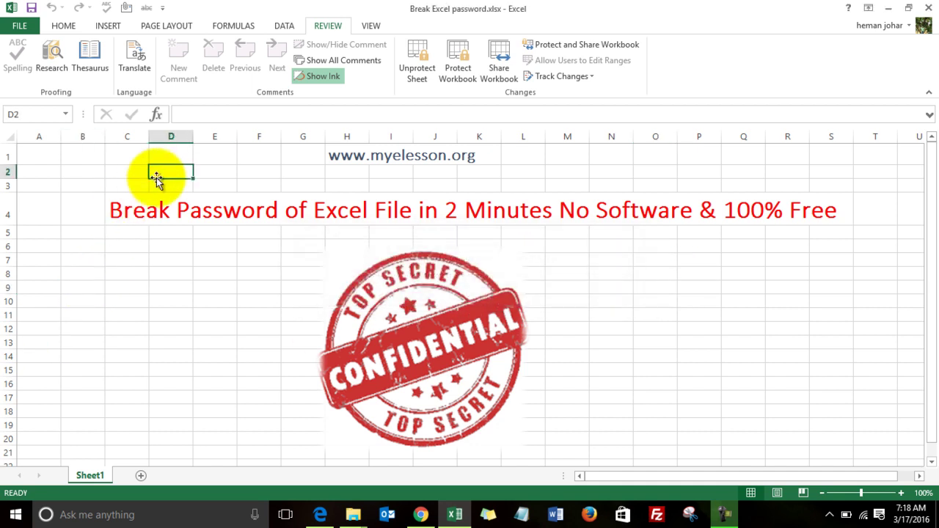
Close and save the workbook, reopen it, and verify cell E8 still refuses edits
{"action": "left_click", "coordinate": [931, 8]}
{"action": "key", "text": "Return"}
{"action": "double_click", "coordinate": [263, 146]}
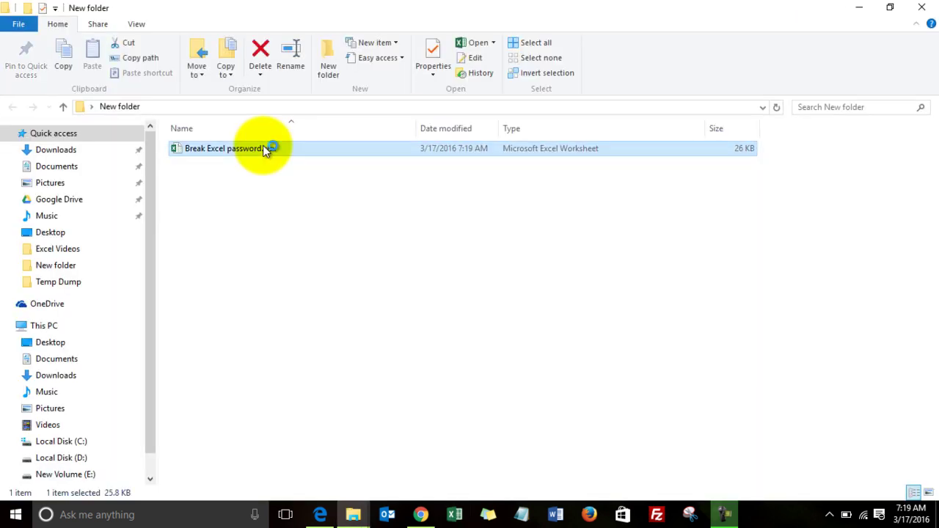
{"action": "double_click", "coordinate": [199, 271]}
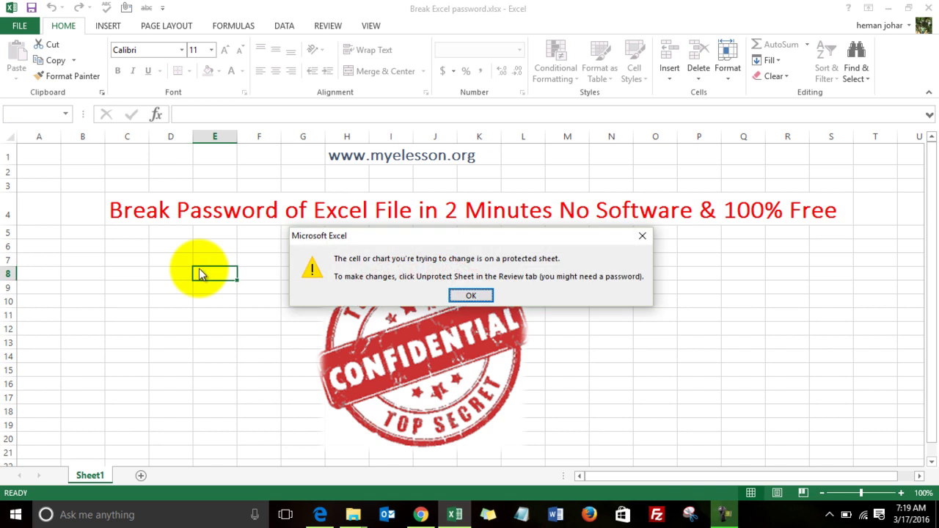
{"action": "key", "text": "Return"}
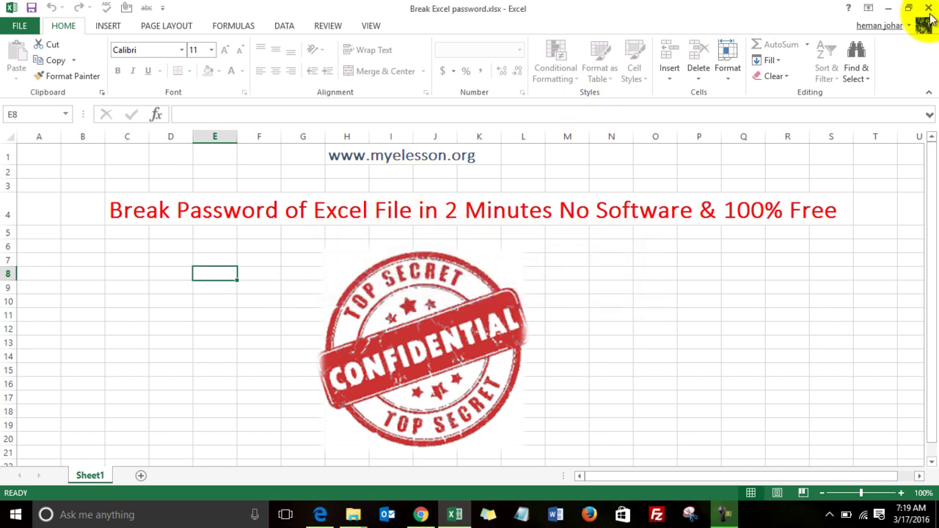
Close Excel and turn on File name extensions in Explorer's View options
{"action": "left_click", "coordinate": [929, 9]}
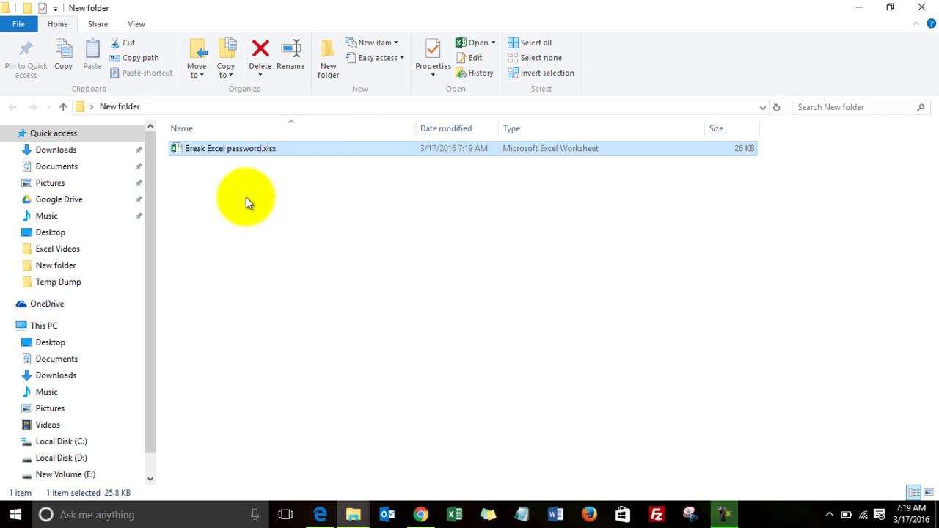
{"action": "left_click", "coordinate": [138, 27]}
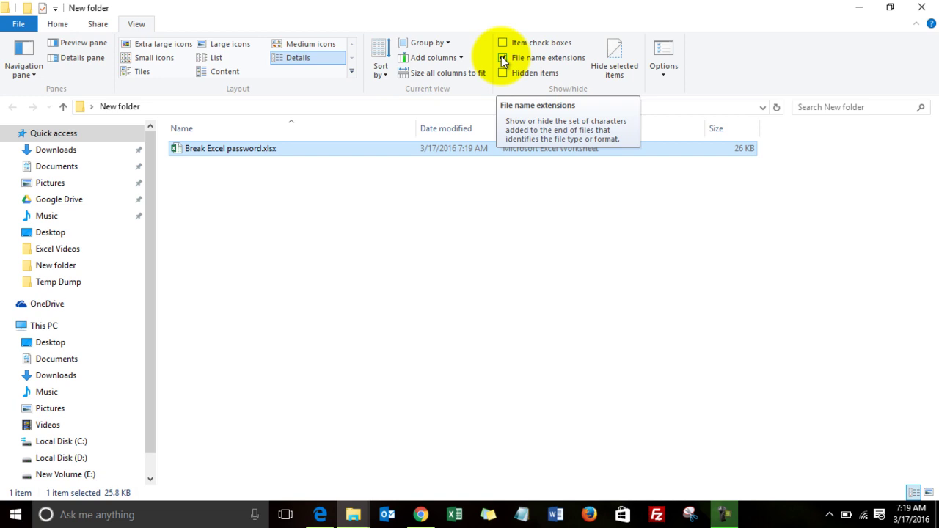
{"action": "left_click", "coordinate": [57, 24]}
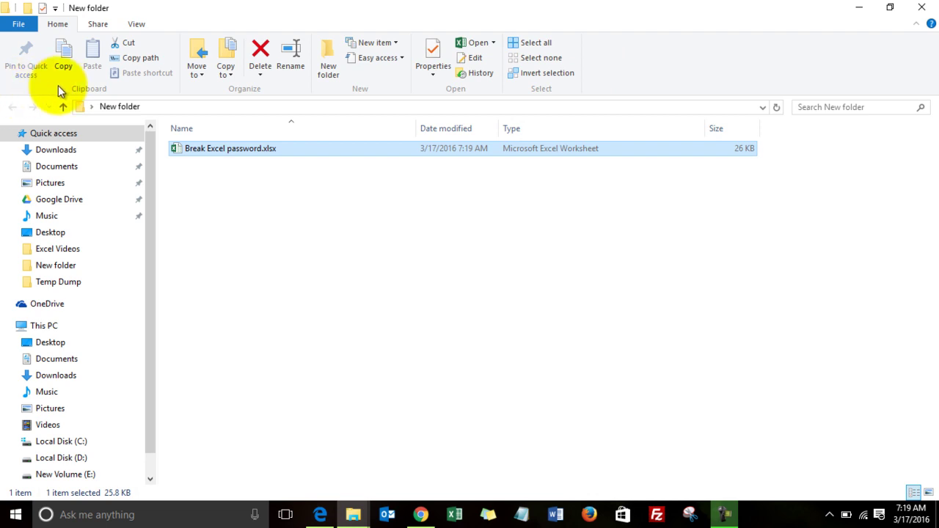
{"action": "left_click", "coordinate": [139, 26]}
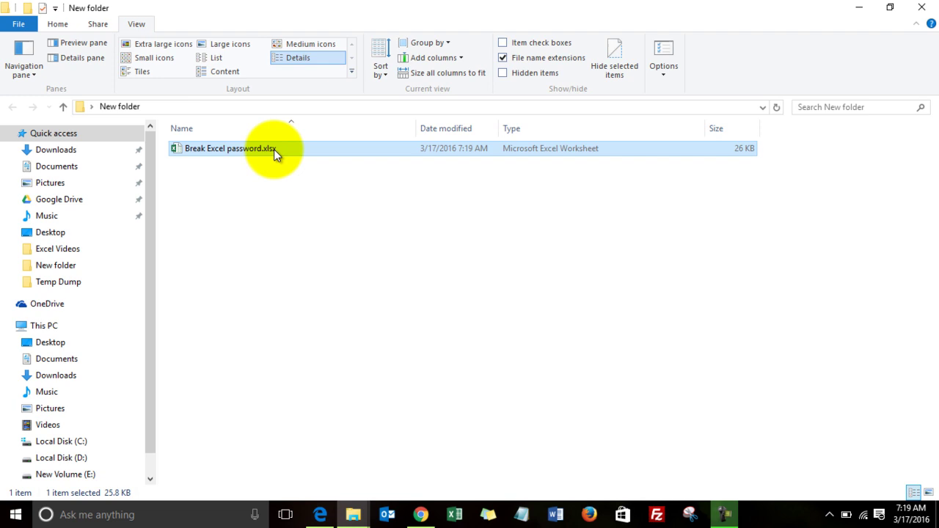
{"action": "left_click", "coordinate": [504, 58]}
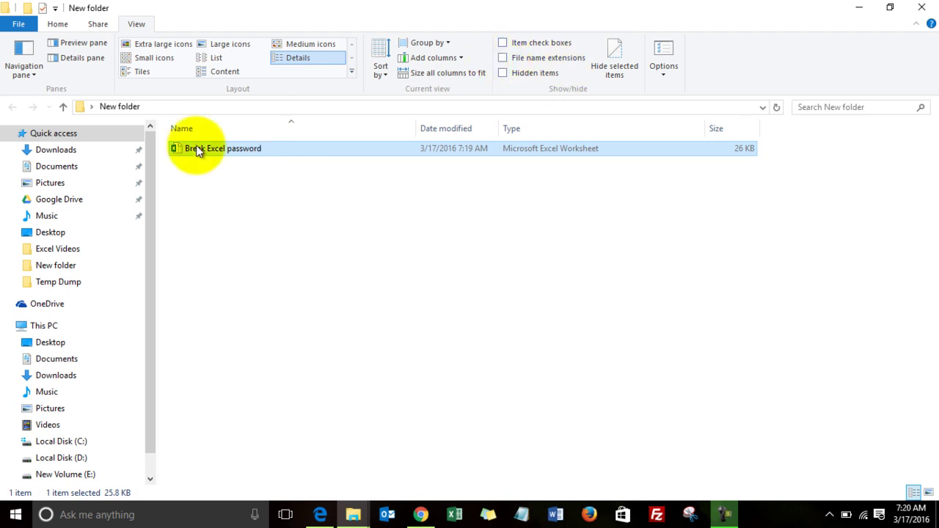
{"action": "left_click", "coordinate": [503, 58]}
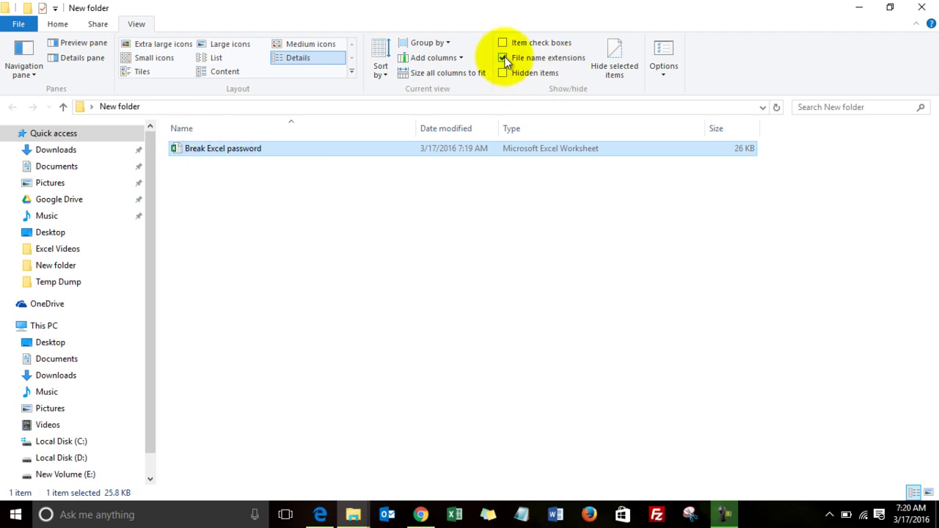
Rename Break Excel password.xlsx to Break Excel password.rar
{"action": "right_click", "coordinate": [271, 150]}
{"action": "left_click", "coordinate": [313, 355]}
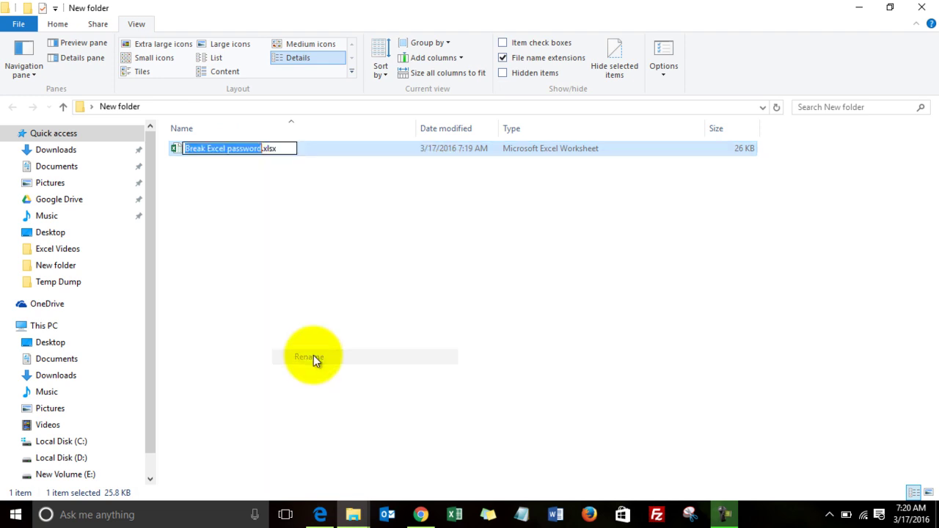
{"action": "key", "text": "Right"}
{"action": "key", "text": "Right"}
{"action": "key", "text": "Right"}
{"action": "key", "text": "Right"}
{"action": "key", "text": "Delete"}
{"action": "key", "text": "Delete"}
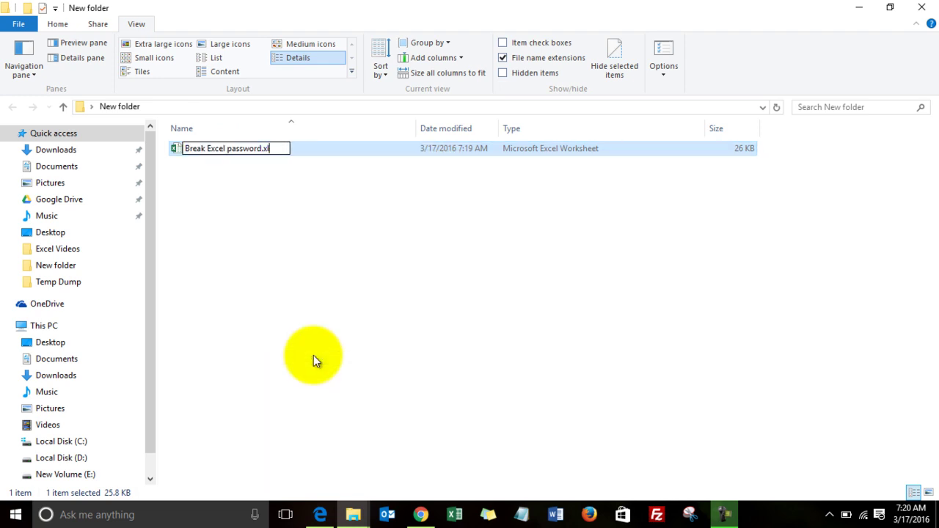
{"action": "key", "text": "BackSpace"}
{"action": "key", "text": "BackSpace"}
{"action": "type", "text": "rar"}
{"action": "key", "text": "Return"}
{"action": "key", "text": "Return"}
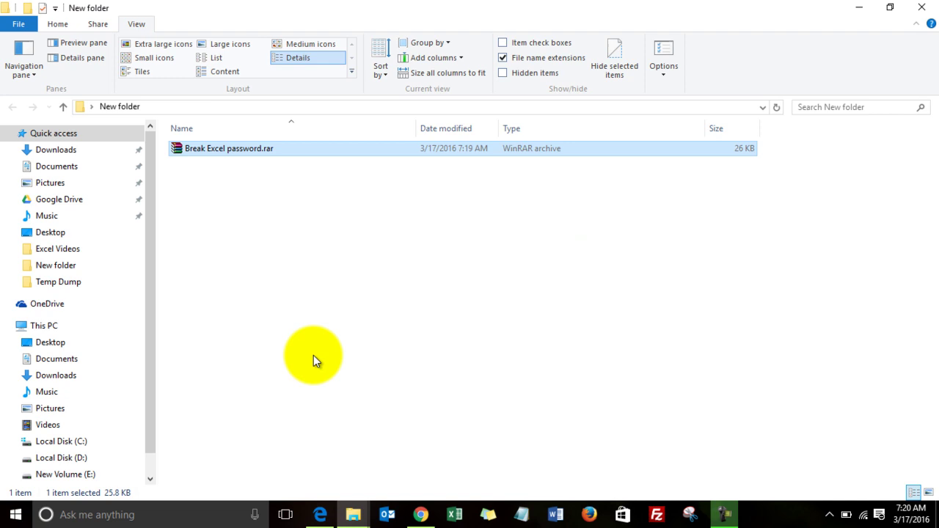
Open the .rar in WinRAR and extract xl\worksheets\sheet1.xml into New folder
{"action": "double_click", "coordinate": [268, 151]}
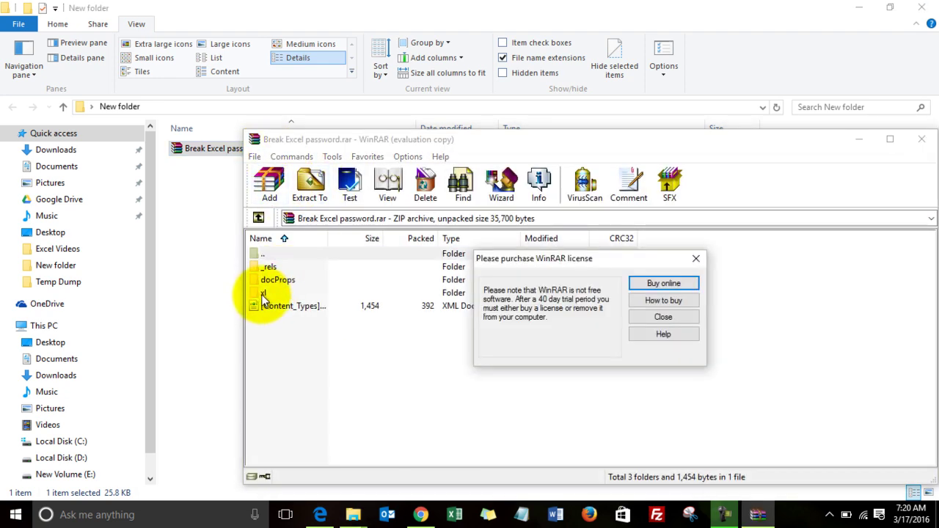
{"action": "left_click", "coordinate": [650, 317]}
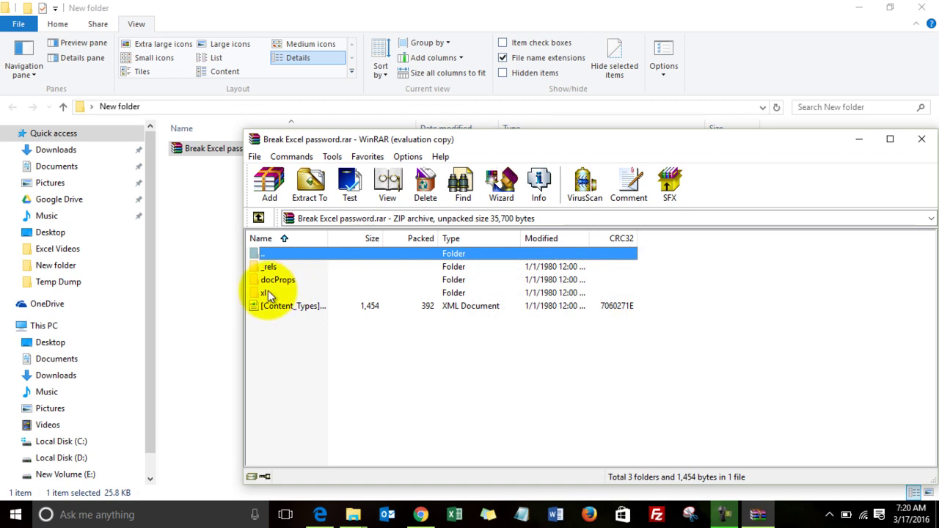
{"action": "double_click", "coordinate": [266, 293]}
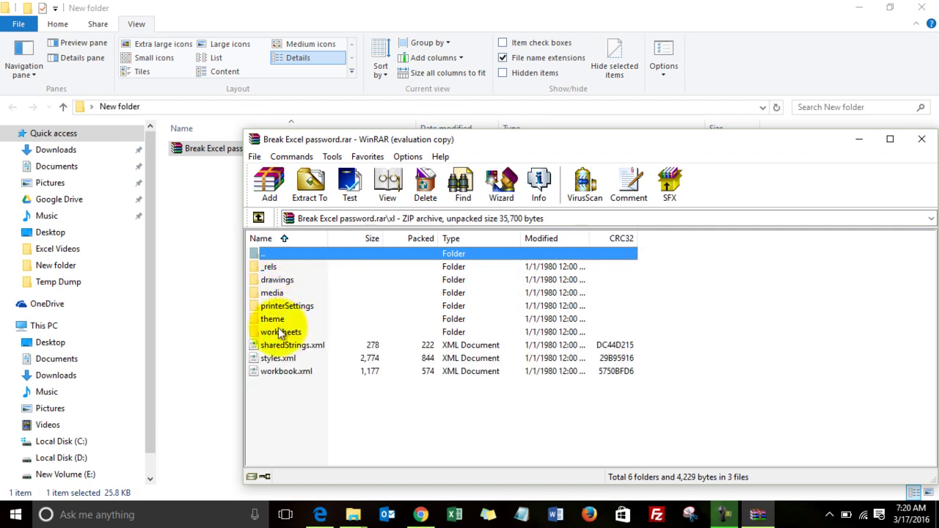
{"action": "double_click", "coordinate": [278, 332]}
{"action": "left_click", "coordinate": [280, 281]}
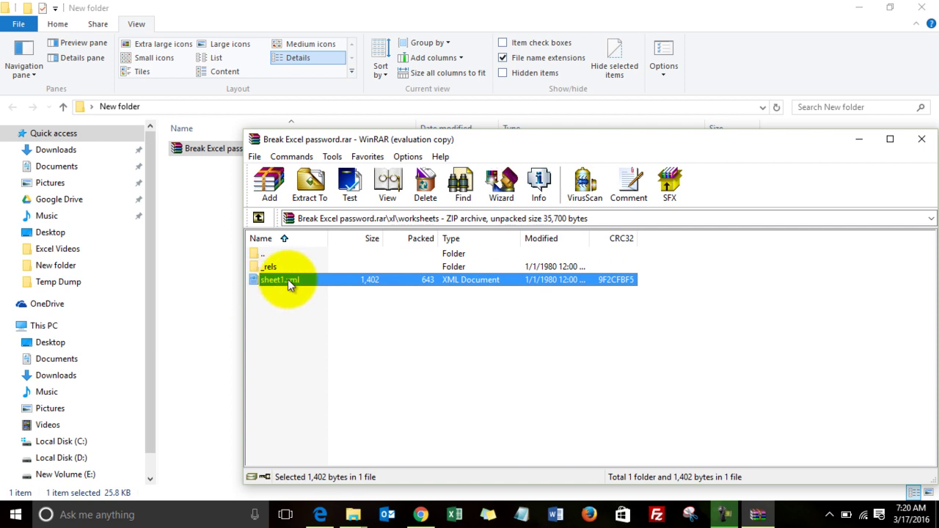
{"action": "left_click_drag", "start_coordinate": [287, 279], "coordinate": [196, 203]}
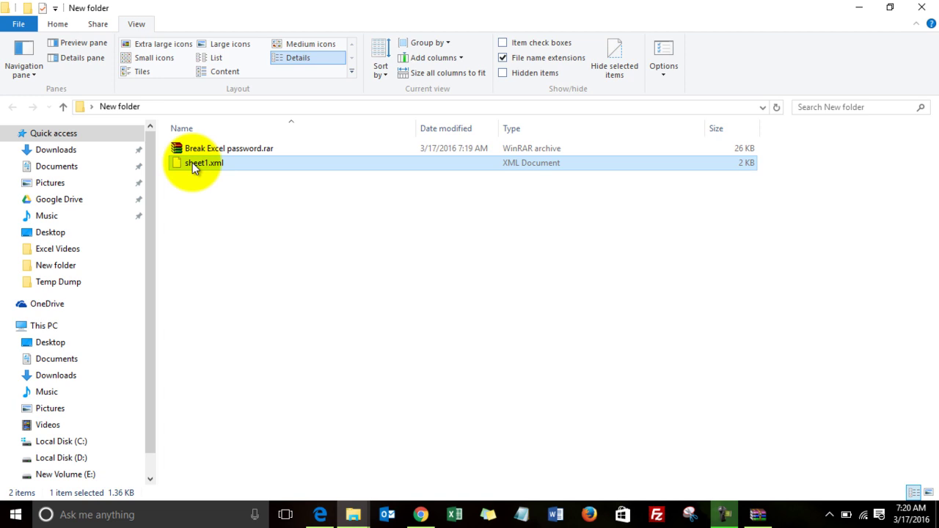
Open sheet1.xml in Notepad, delete the sheetProtection password value, and save it
{"action": "right_click", "coordinate": [192, 163]}
{"action": "mouse_move", "coordinate": [235, 219]}
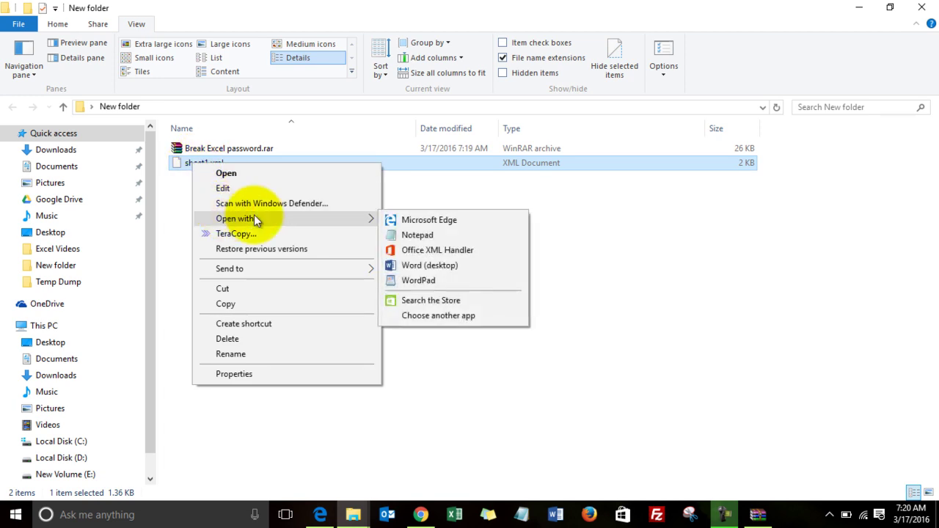
{"action": "left_click", "coordinate": [396, 239]}
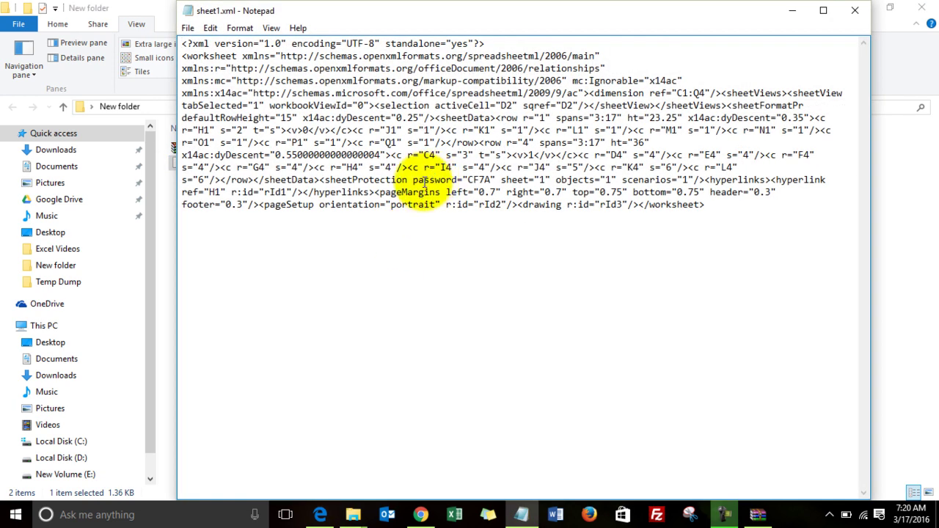
{"action": "double_click", "coordinate": [424, 179]}
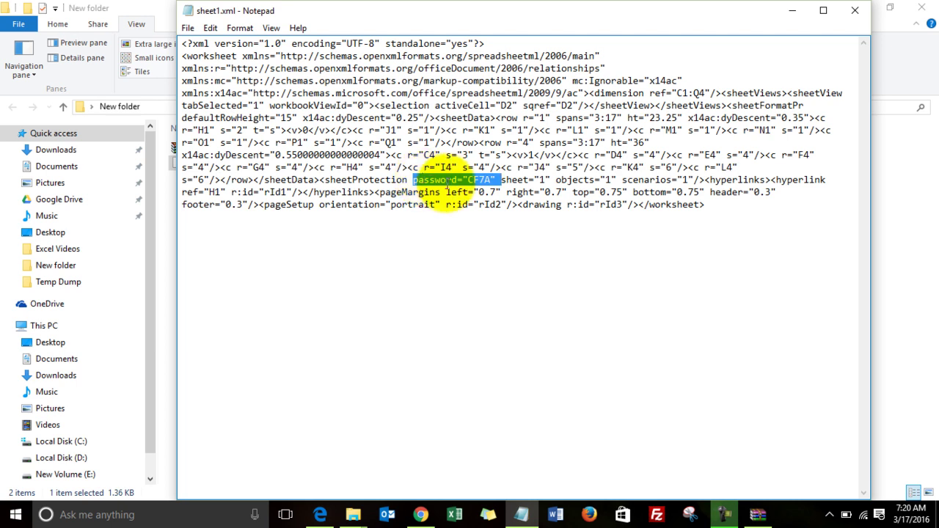
{"action": "left_click", "coordinate": [479, 179]}
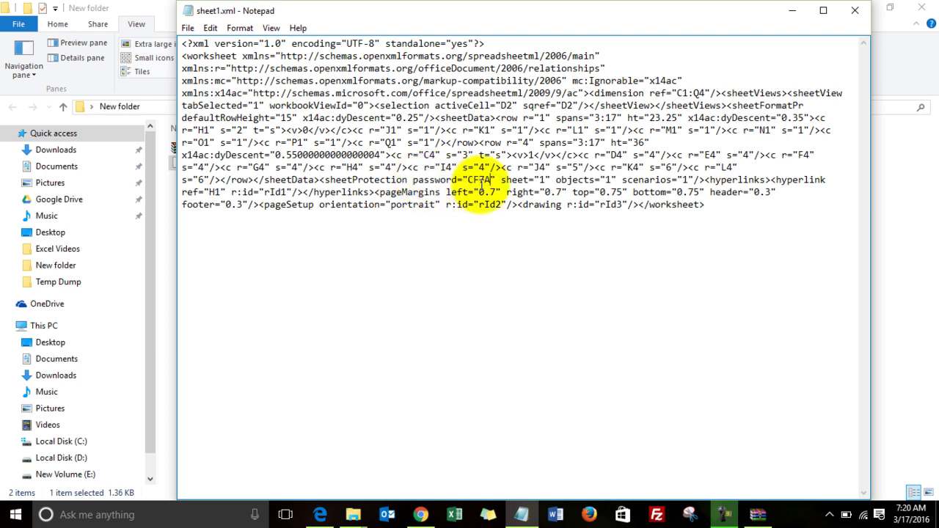
{"action": "key", "text": "shift+Left"}
{"action": "key", "text": "shift+Left"}
{"action": "key", "text": "shift+Left"}
{"action": "key", "text": "shift+Left"}
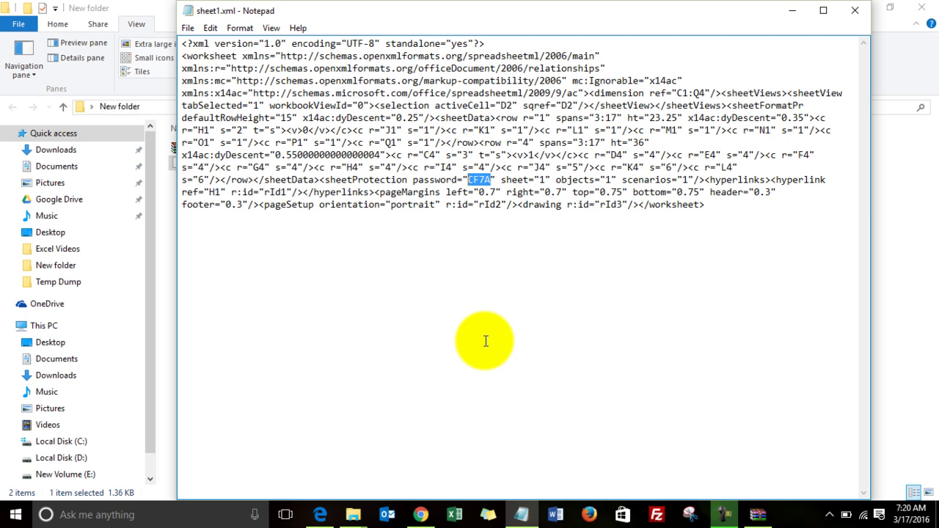
{"action": "key", "text": "Delete"}
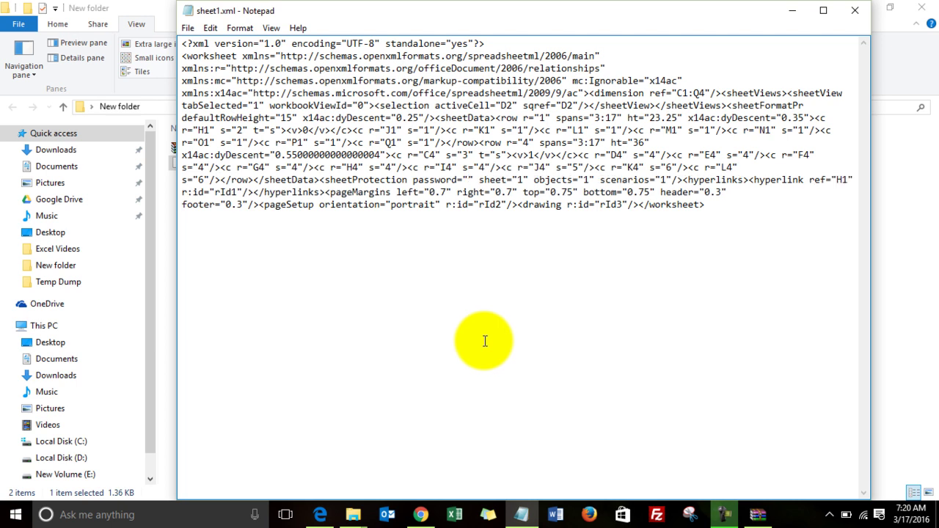
{"action": "left_click", "coordinate": [854, 10]}
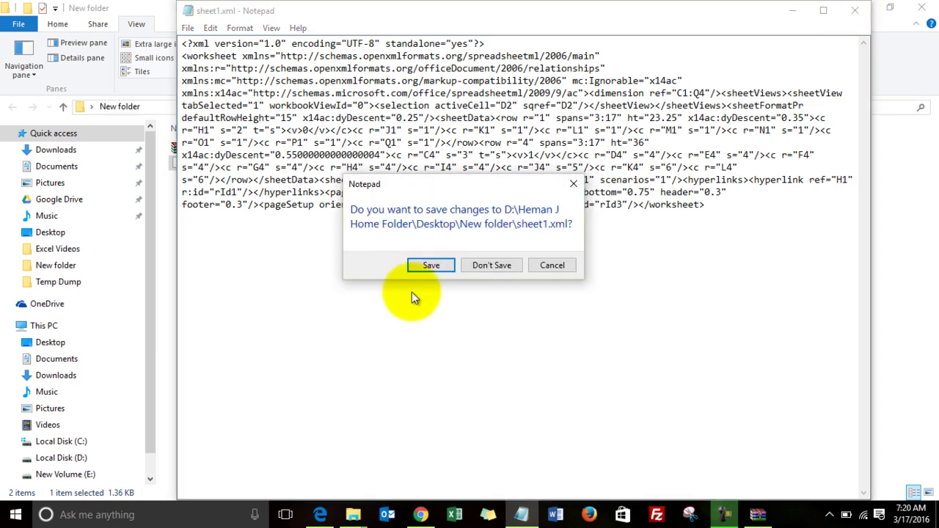
{"action": "left_click", "coordinate": [433, 265]}
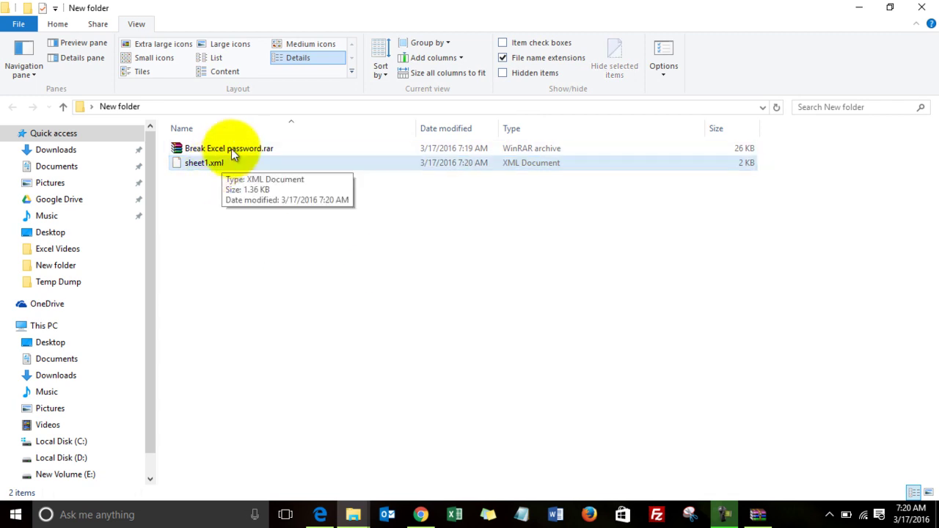
Put the edited sheet1.xml into the archive's worksheets folder, close WinRAR, delete the loose copy
{"action": "left_click", "coordinate": [758, 515]}
{"action": "left_click_drag", "start_coordinate": [190, 160], "coordinate": [300, 238]}
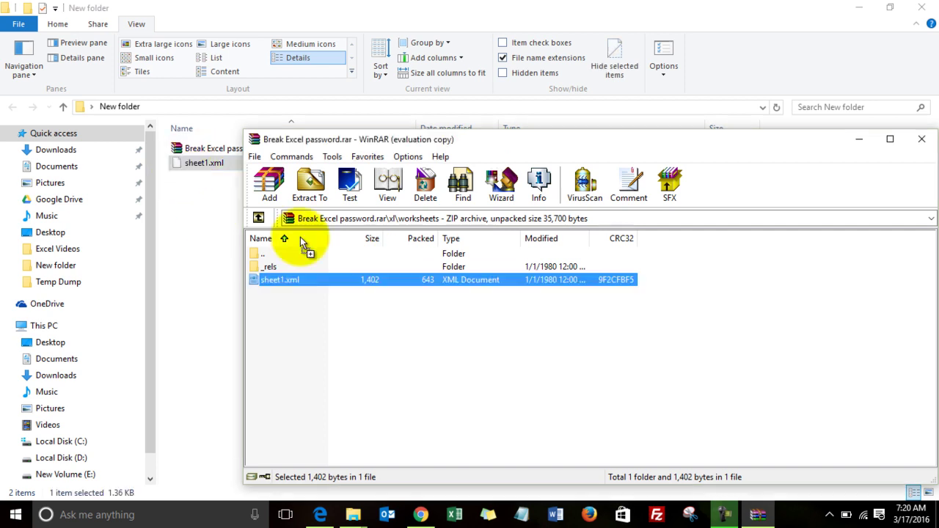
{"action": "left_click_drag", "start_coordinate": [310, 298], "coordinate": [315, 307]}
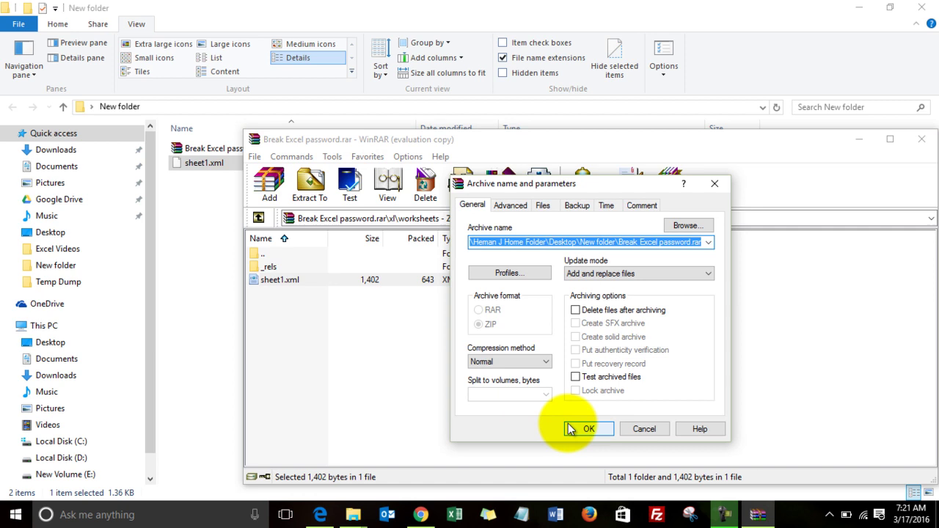
{"action": "left_click", "coordinate": [591, 431]}
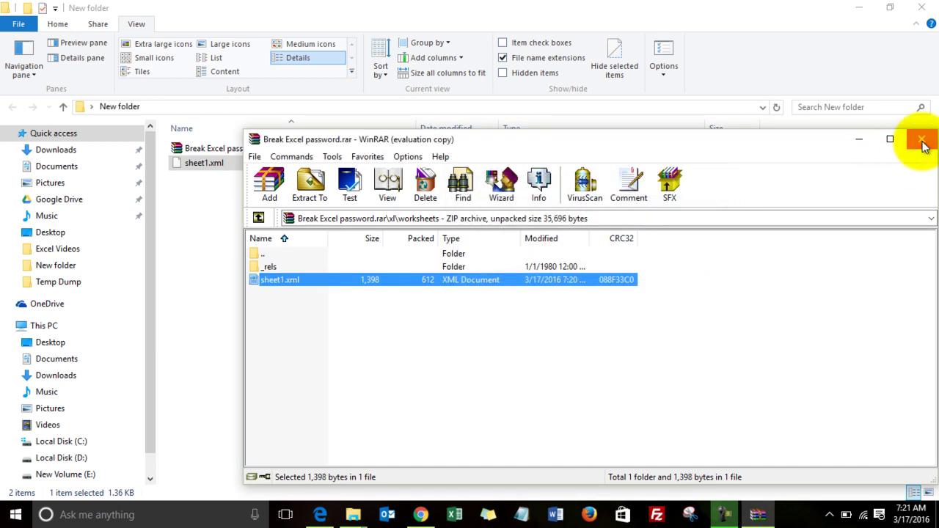
{"action": "left_click", "coordinate": [921, 139]}
{"action": "key", "text": "Delete"}
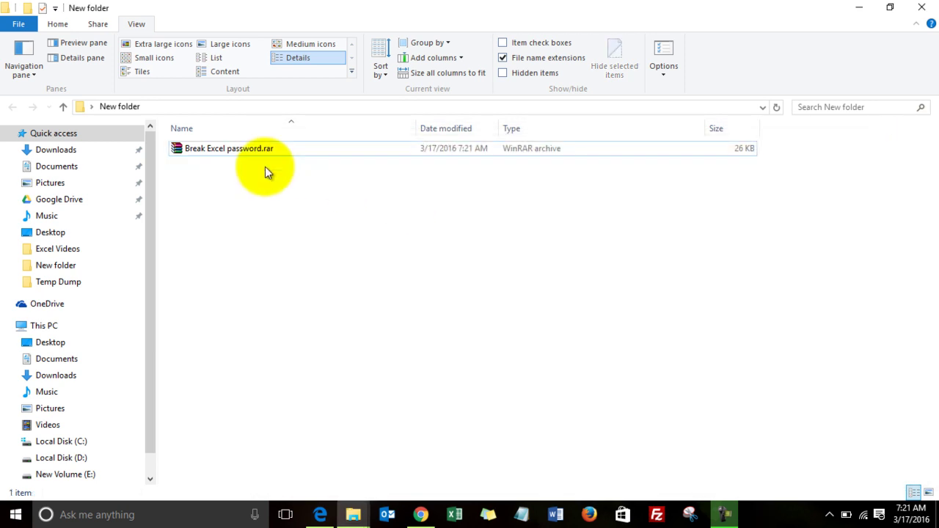
Rename Break Excel password.rar back to Break Excel password.xlsx, accepting the extension warning
{"action": "left_click", "coordinate": [263, 151]}
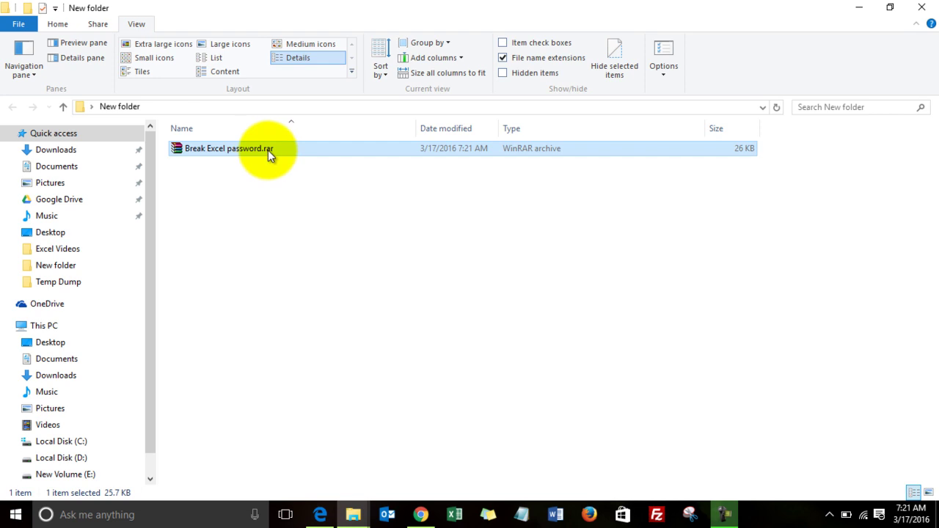
{"action": "right_click", "coordinate": [268, 150]}
{"action": "left_click", "coordinate": [308, 330]}
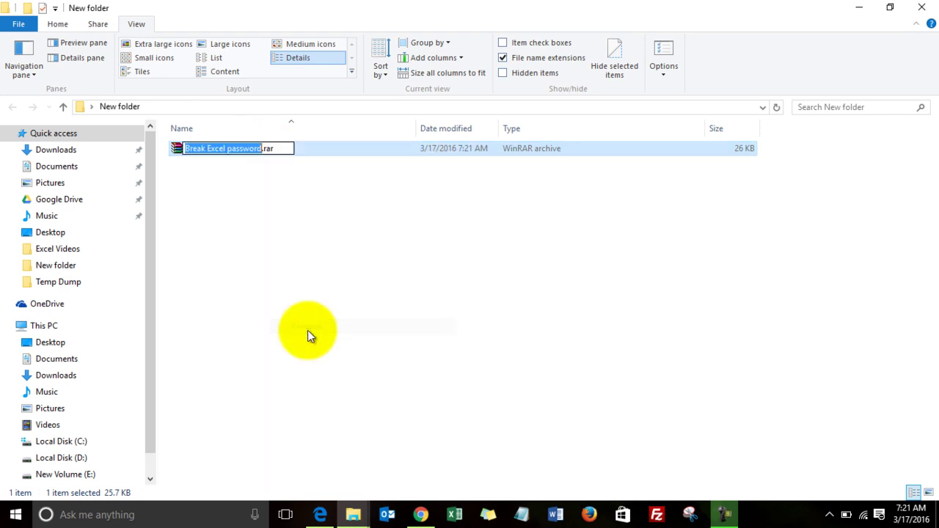
{"action": "key", "text": "End"}
{"action": "key", "text": "BackSpace"}
{"action": "key", "text": "BackSpace"}
{"action": "key", "text": "BackSpace"}
{"action": "type", "text": "x"}
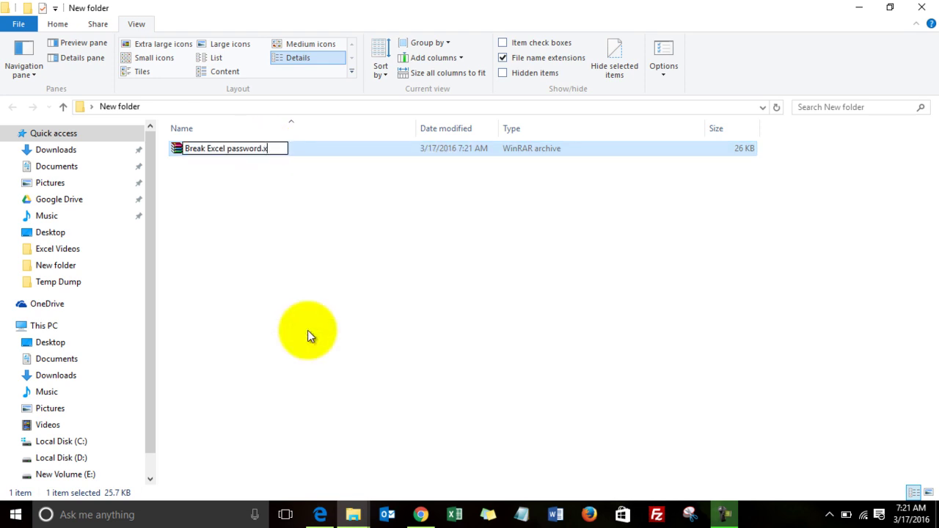
{"action": "type", "text": "lsx"}
{"action": "key", "text": "Return"}
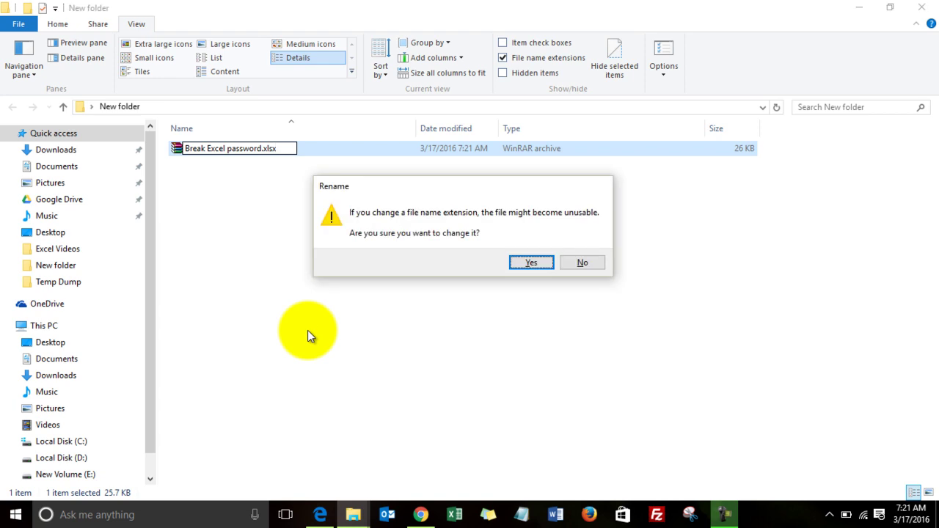
{"action": "key", "text": "Return"}
Reopen the workbook, check the Review tab, and enter 123 in N9 without warnings
{"action": "double_click", "coordinate": [243, 149]}
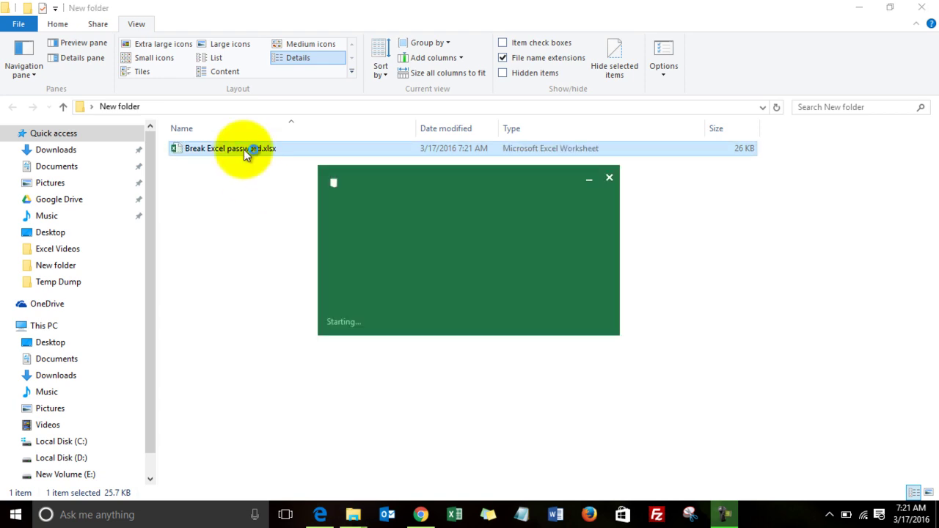
{"action": "left_click", "coordinate": [325, 28]}
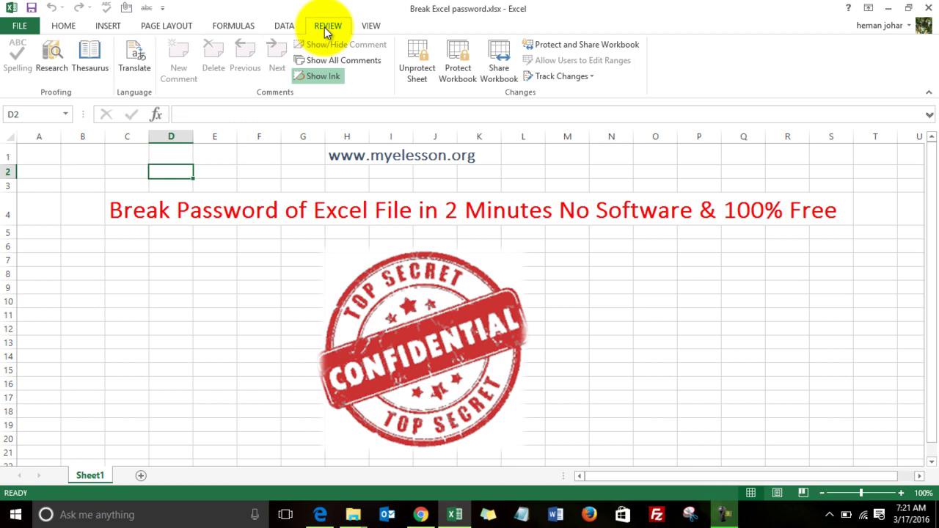
{"action": "left_click", "coordinate": [611, 287]}
{"action": "type", "text": "123"}
{"action": "key", "text": "Return"}
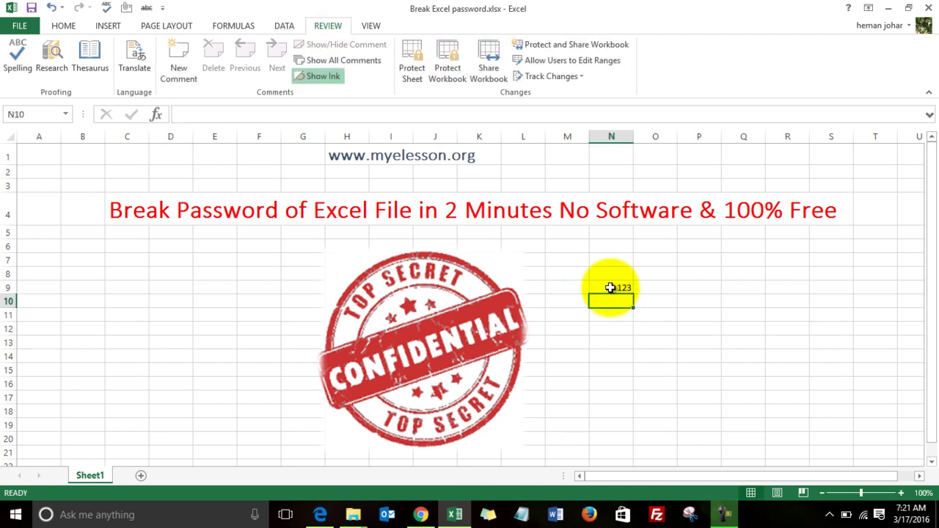